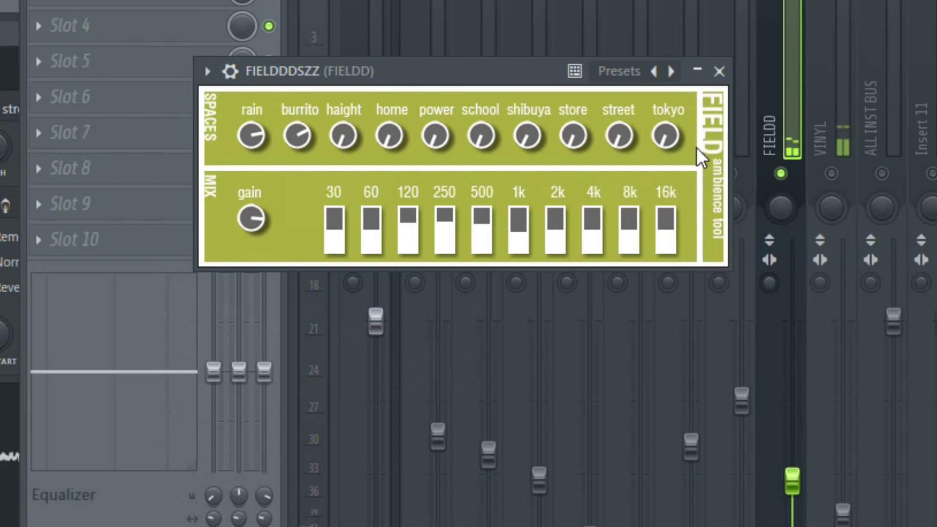
# Step: Raise the tokyo, shibuya, school and power ambience levels in the FIELD plugin, with shibuya at about halfway
pyautogui.moveTo(668, 139); pyautogui.dragTo(655, 90)
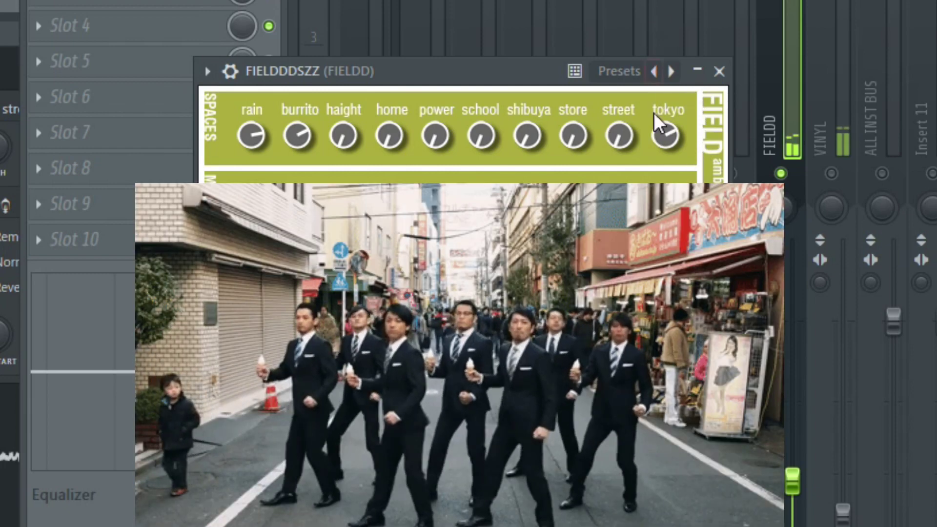
pyautogui.moveTo(525, 133); pyautogui.dragTo(510, 46)
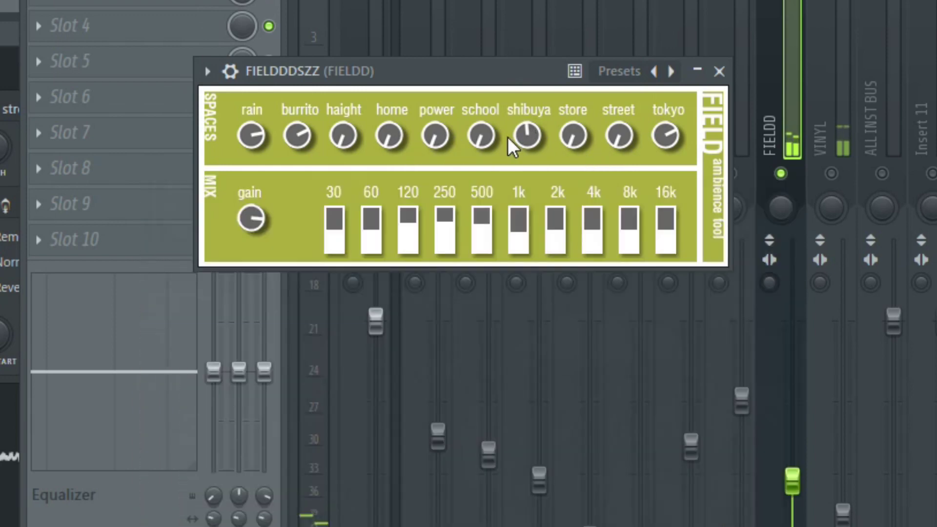
pyautogui.moveTo(483, 137); pyautogui.dragTo(468, 79)
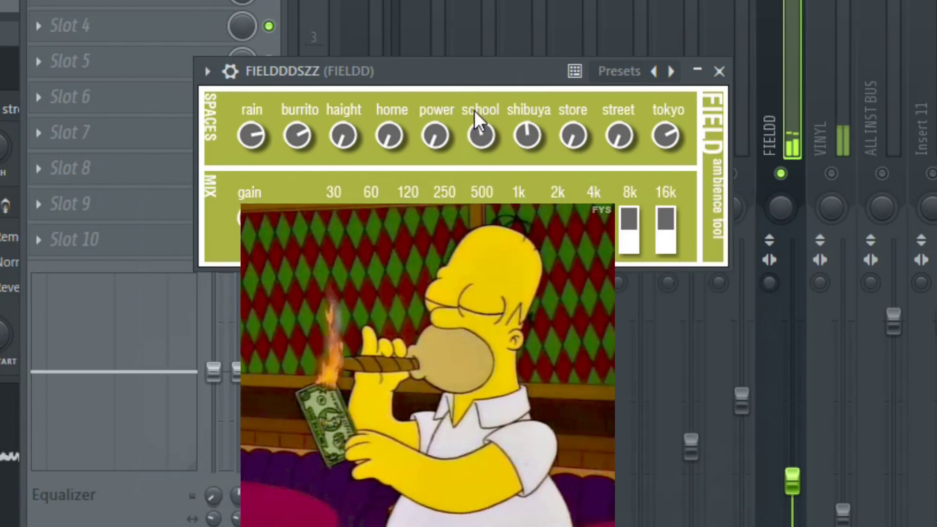
pyautogui.moveTo(441, 146); pyautogui.dragTo(445, 41)
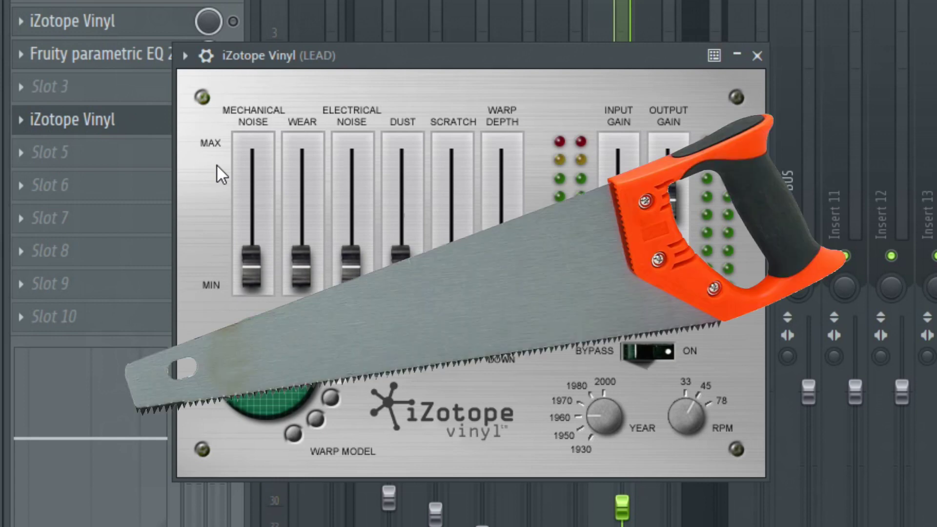
# Step: Configure the lead's record warp with the third, sine-shaped warp model, 33 RPM and Warp Depth at about one third
pyautogui.press('space')
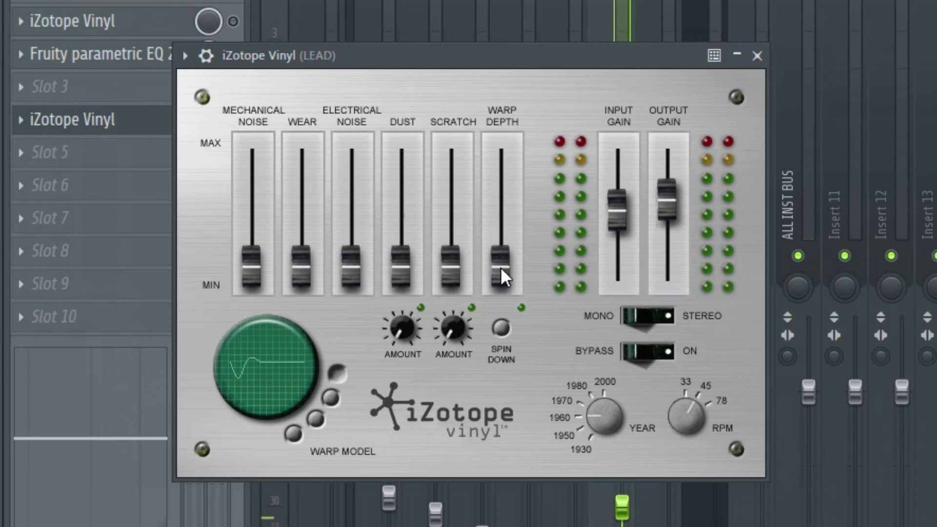
pyautogui.moveTo(502, 273); pyautogui.dragTo(505, 216)
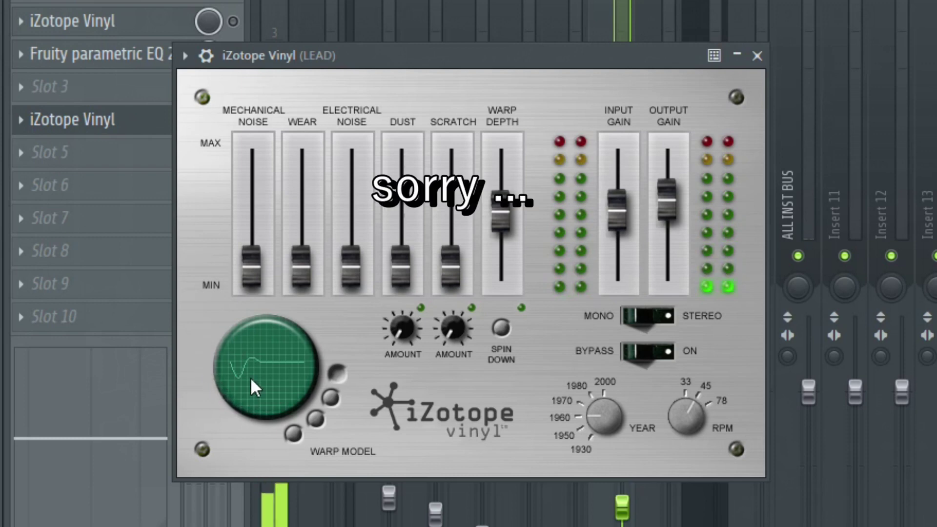
pyautogui.click(327, 396)
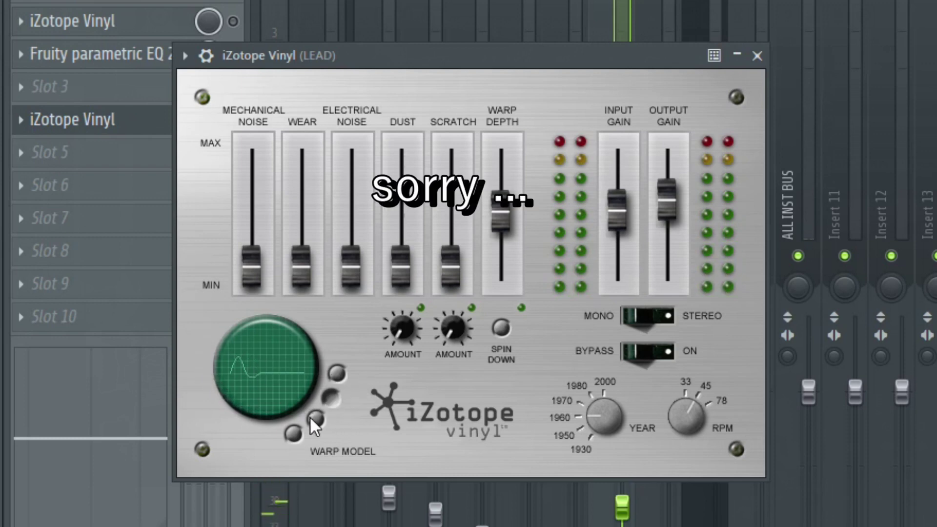
pyautogui.click(318, 419)
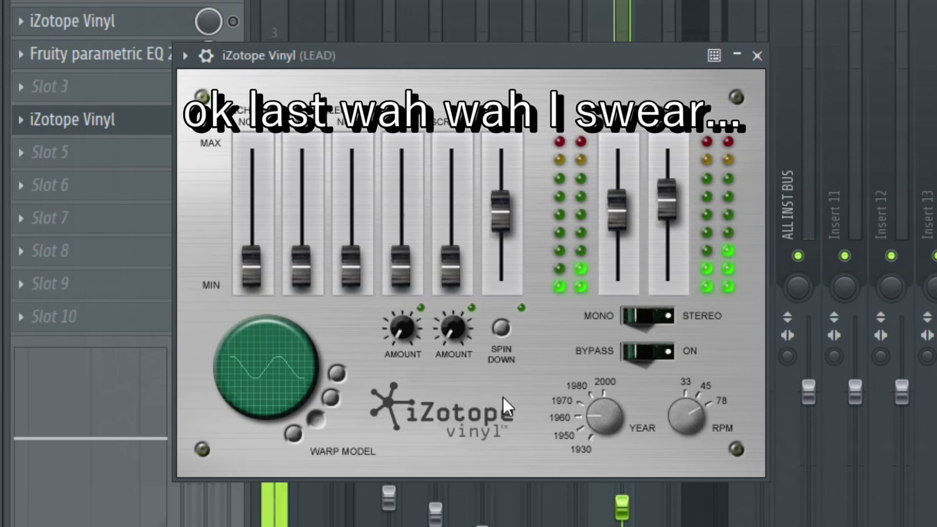
pyautogui.moveTo(686, 423); pyautogui.dragTo(677, 478)
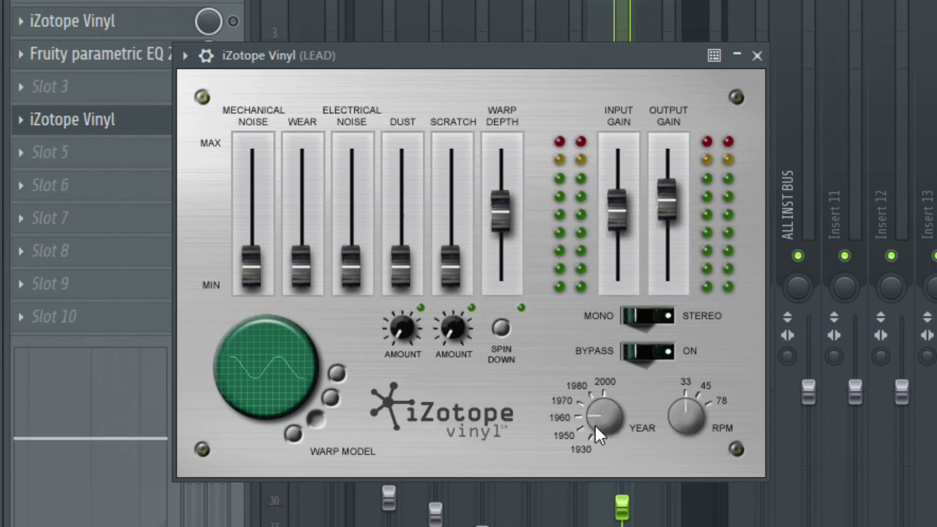
pyautogui.moveTo(504, 229); pyautogui.dragTo(505, 258)
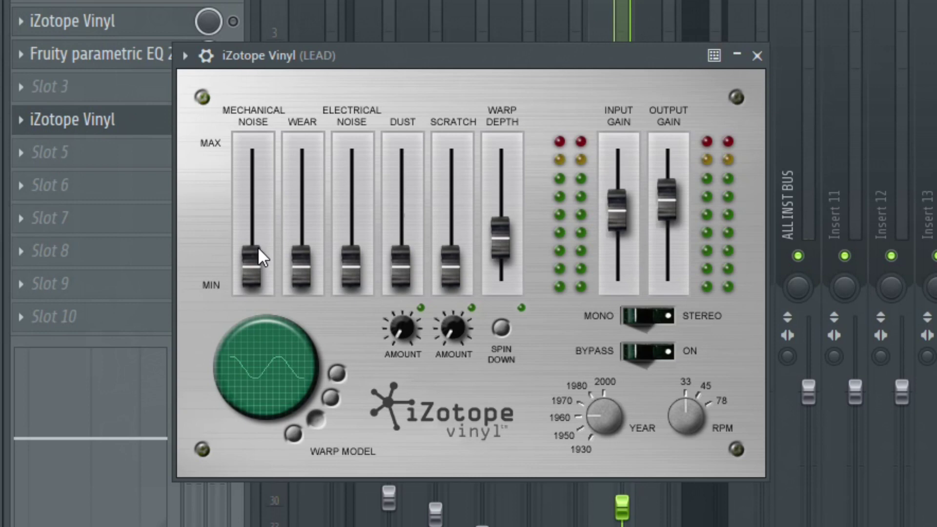
# Step: Set Mechanical Noise to about half, Wear slightly below half and Electrical Noise to about a fifth in iZotope Vinyl
pyautogui.moveTo(270, 257); pyautogui.dragTo(254, 205)
pyautogui.moveTo(246, 148); pyautogui.dragTo(256, 199)
pyautogui.moveTo(306, 261); pyautogui.dragTo(300, 188)
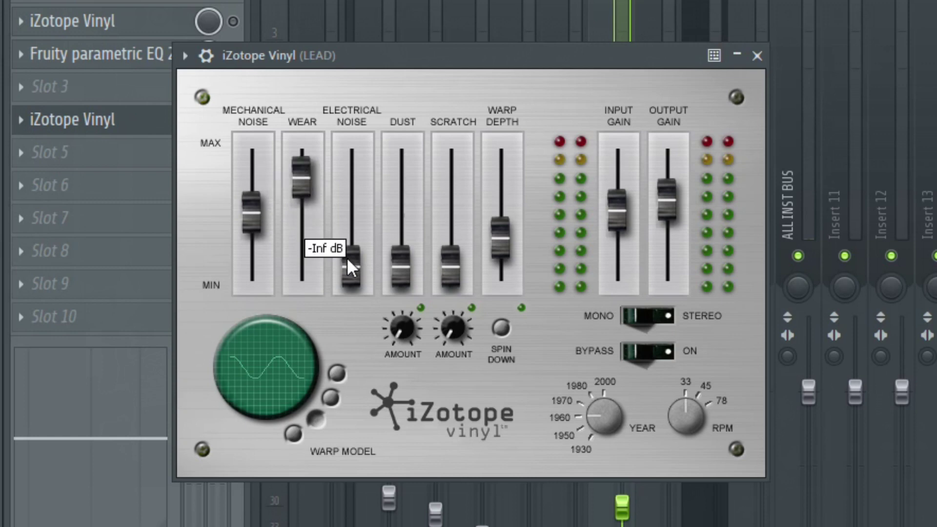
pyautogui.moveTo(349, 265); pyautogui.dragTo(349, 184)
pyautogui.scroll(-2, 344, 191)
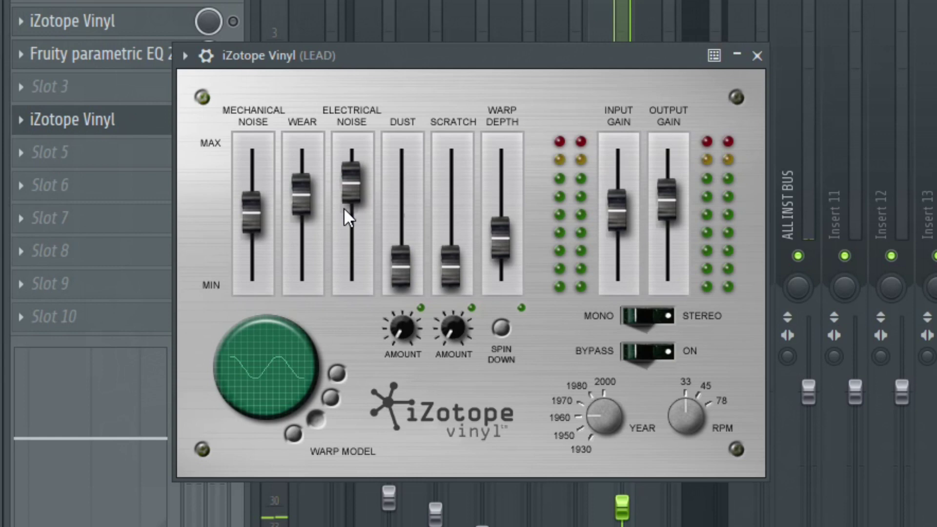
pyautogui.scroll(-3, 347, 190)
pyautogui.moveTo(348, 191); pyautogui.dragTo(353, 257)
pyautogui.moveTo(305, 233); pyautogui.dragTo(306, 249)
# Step: Set the Dust and Scratch levels to about half and turn both of their Amount knobs to the middle
pyautogui.moveTo(396, 265); pyautogui.dragTo(396, 167)
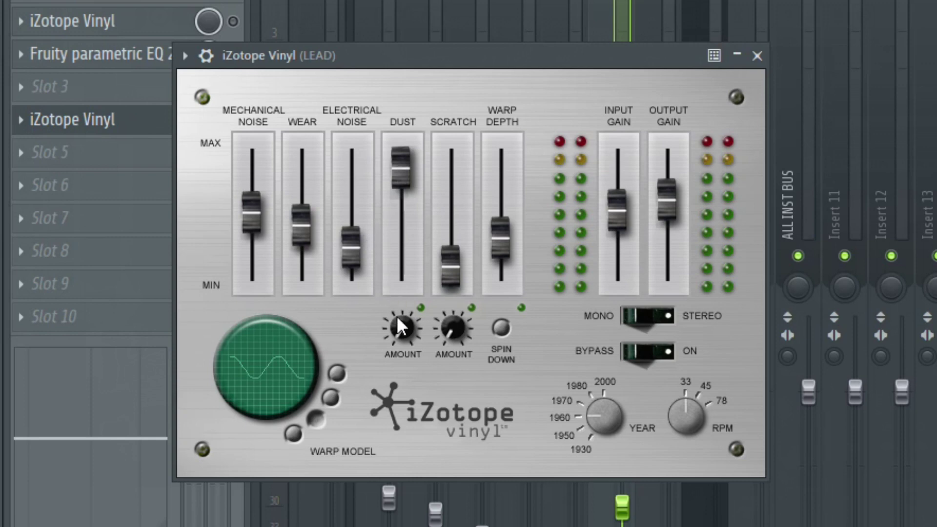
pyautogui.moveTo(404, 312); pyautogui.dragTo(403, 325)
pyautogui.moveTo(396, 191); pyautogui.dragTo(396, 237)
pyautogui.moveTo(445, 275); pyautogui.dragTo(455, 207)
pyautogui.moveTo(450, 325); pyautogui.dragTo(444, 294)
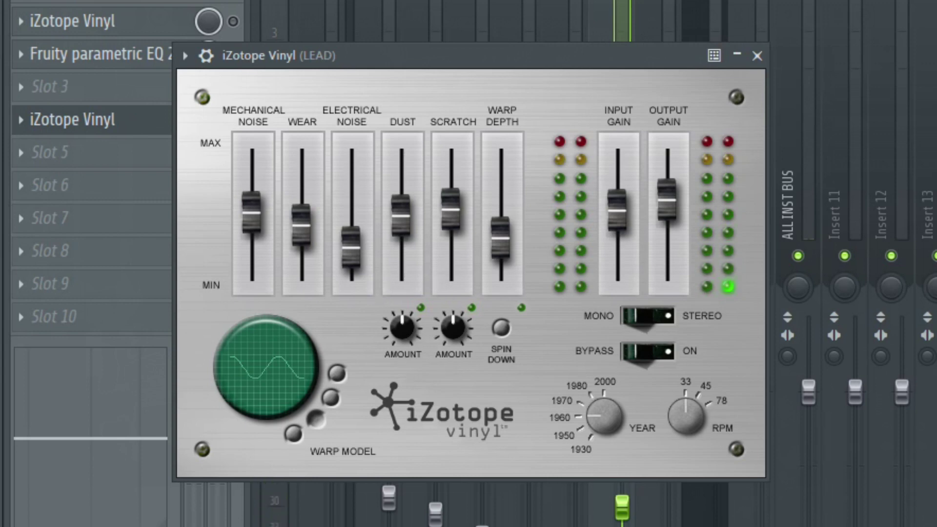
# Step: Lower the Dust, Scratch, Mechanical Noise, Wear and Electrical Noise levels to minimum
pyautogui.moveTo(400, 324); pyautogui.dragTo(461, 379)
pyautogui.moveTo(401, 258); pyautogui.dragTo(401, 269)
pyautogui.moveTo(445, 240); pyautogui.dragTo(450, 268)
pyautogui.moveTo(247, 220); pyautogui.dragTo(250, 268)
pyautogui.moveTo(300, 225); pyautogui.dragTo(300, 268)
pyautogui.moveTo(351, 248); pyautogui.dragTo(352, 269)
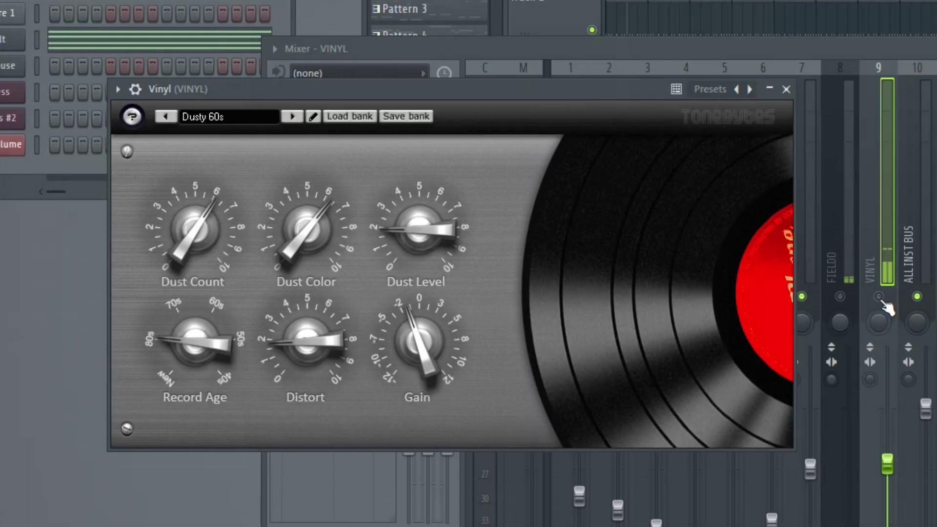
# Step: Unmute the VINYL mixer track, mute and unmute it again to compare, and bring its Vinyl plugin window to the front
pyautogui.click(880, 310)
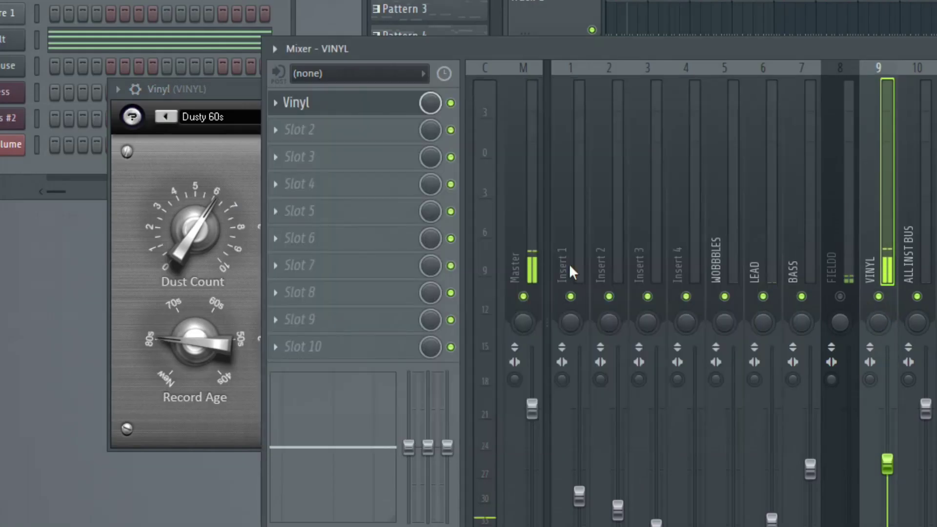
pyautogui.click(227, 92)
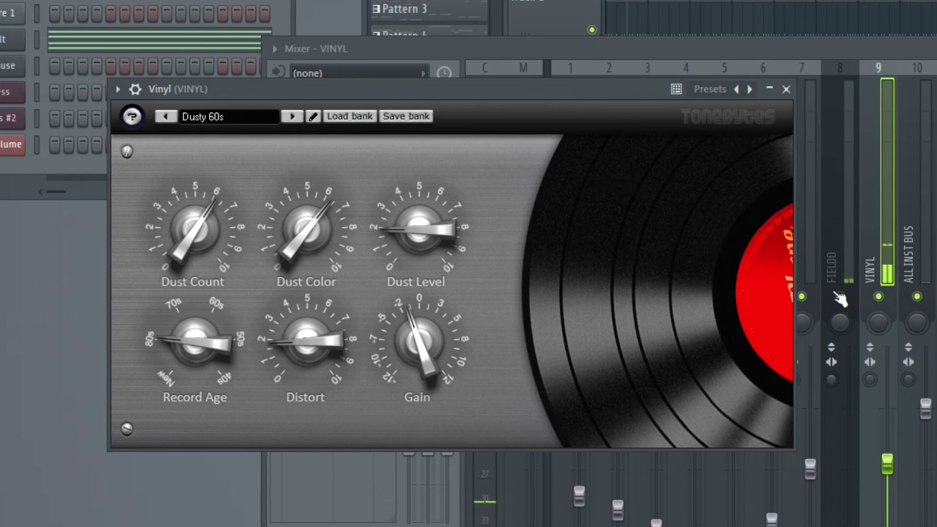
pyautogui.click(879, 296)
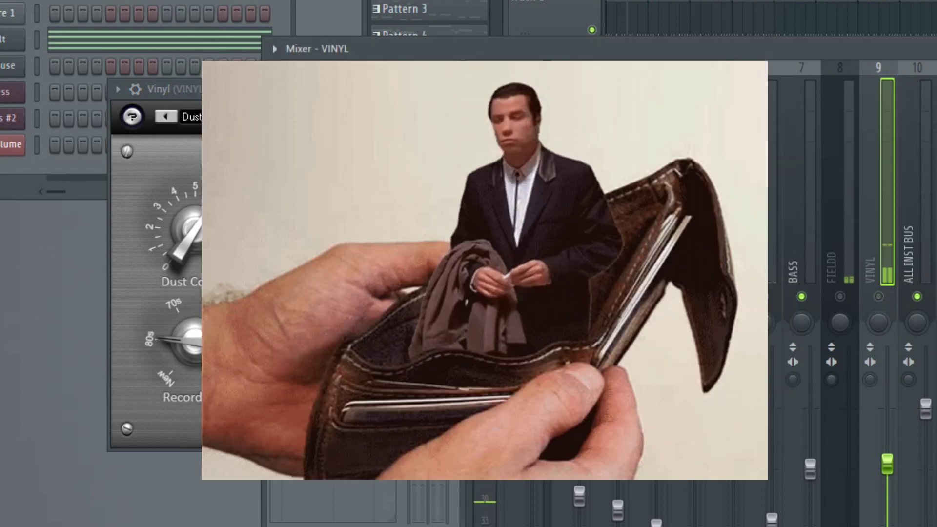
pyautogui.click(196, 89)
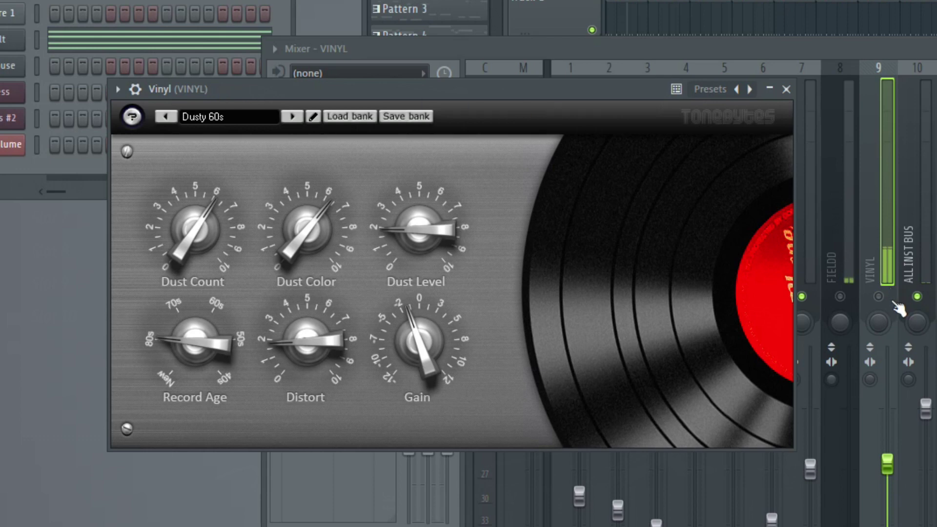
pyautogui.click(878, 296)
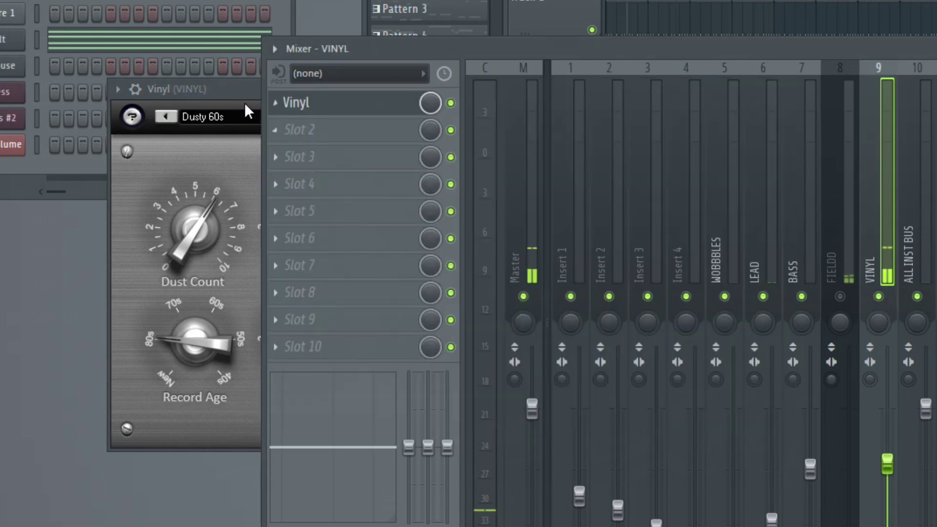
pyautogui.click(226, 88)
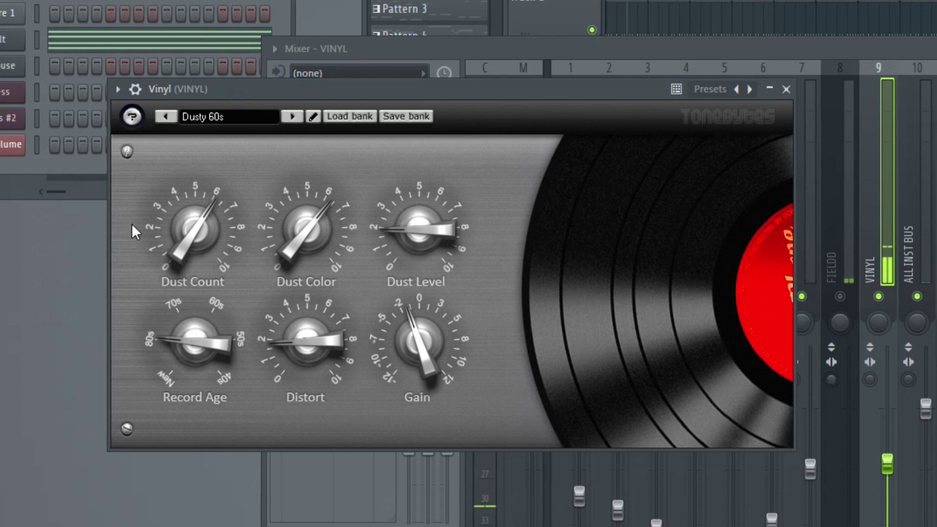
# Step: Set Dust Level to 5, Dust Count to about 6.5 and Dust Color to about 7.5 in the Vinyl plugin
pyautogui.moveTo(423, 236); pyautogui.dragTo(408, 185)
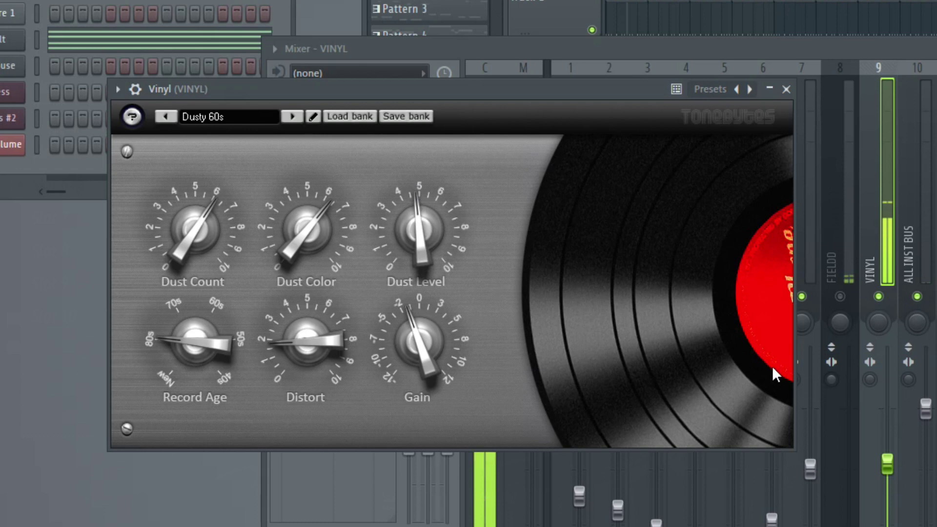
pyautogui.moveTo(306, 241); pyautogui.dragTo(259, 205)
pyautogui.moveTo(195, 226)
pyautogui.mouseDown()
pyautogui.moveTo(191, 166)
pyautogui.moveTo(190, 209)
pyautogui.mouseUp()
pyautogui.moveTo(294, 229); pyautogui.dragTo(244, 259)
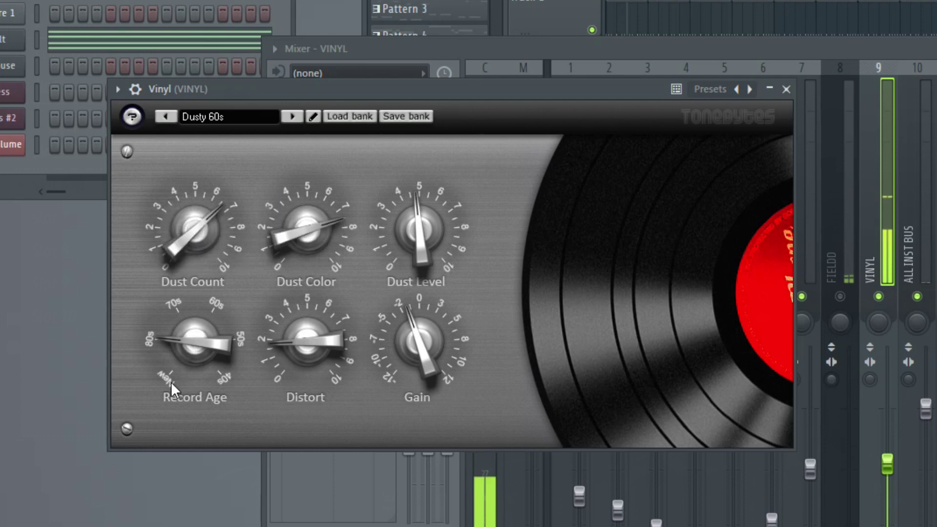
# Step: Set the Record Age to 40s and reduce the Gain to about -3 in the Vinyl plugin
pyautogui.moveTo(192, 359); pyautogui.dragTo(144, 198)
pyautogui.moveTo(186, 361); pyautogui.dragTo(174, 326)
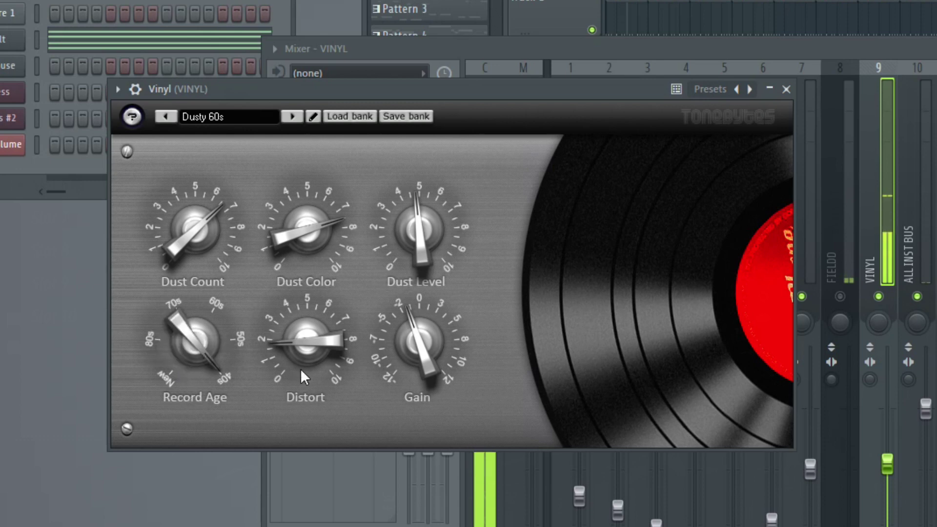
pyautogui.moveTo(301, 358)
pyautogui.mouseDown()
pyautogui.moveTo(292, 349)
pyautogui.moveTo(299, 360)
pyautogui.mouseUp()
pyautogui.moveTo(395, 368)
pyautogui.mouseDown()
pyautogui.moveTo(406, 343)
pyautogui.moveTo(393, 364)
pyautogui.mouseUp()
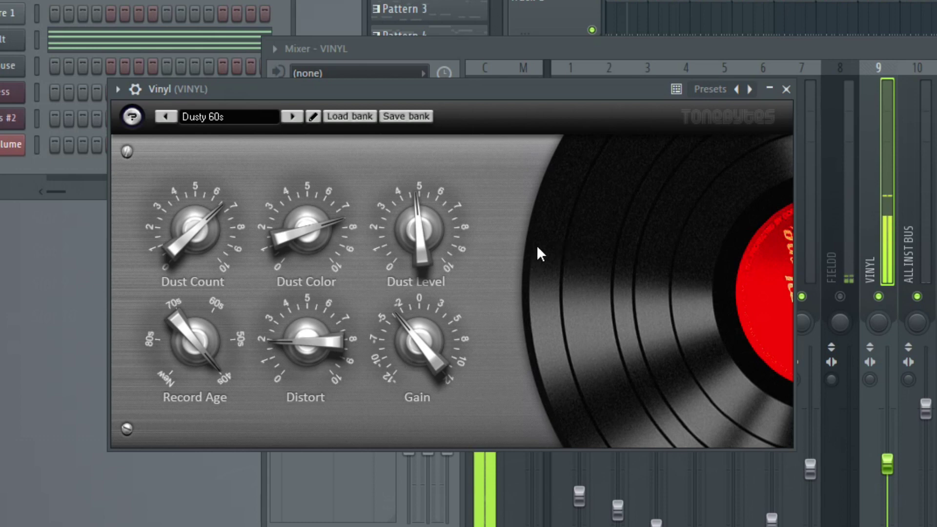
pyautogui.moveTo(415, 261); pyautogui.dragTo(431, 268)
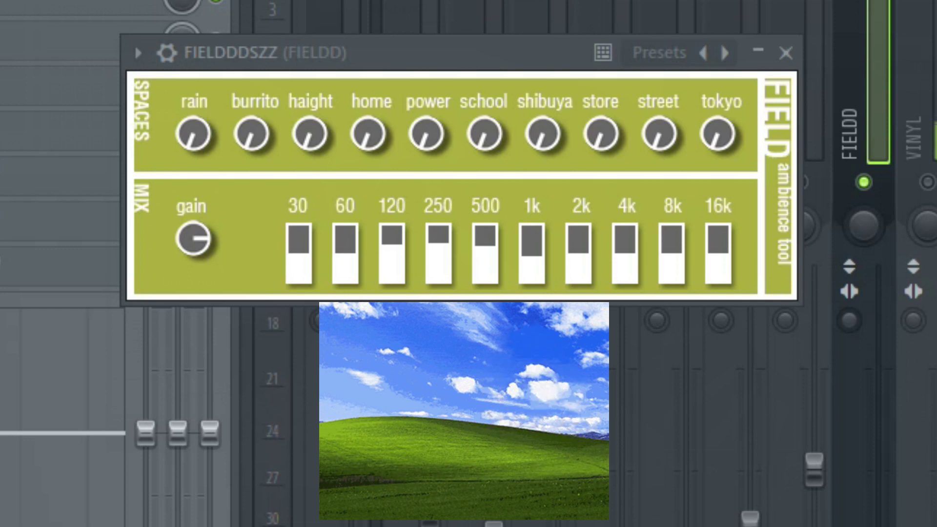
# Step: Raise the rain, burrito, home, power, school and shibuya ambience levels in the FIELD plugin
pyautogui.moveTo(184, 125); pyautogui.dragTo(178, 5)
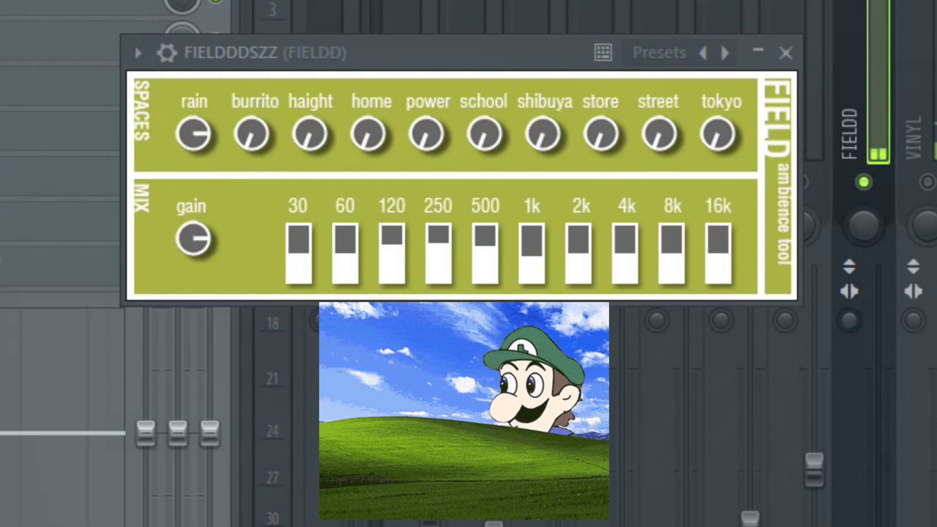
pyautogui.press('Escape')
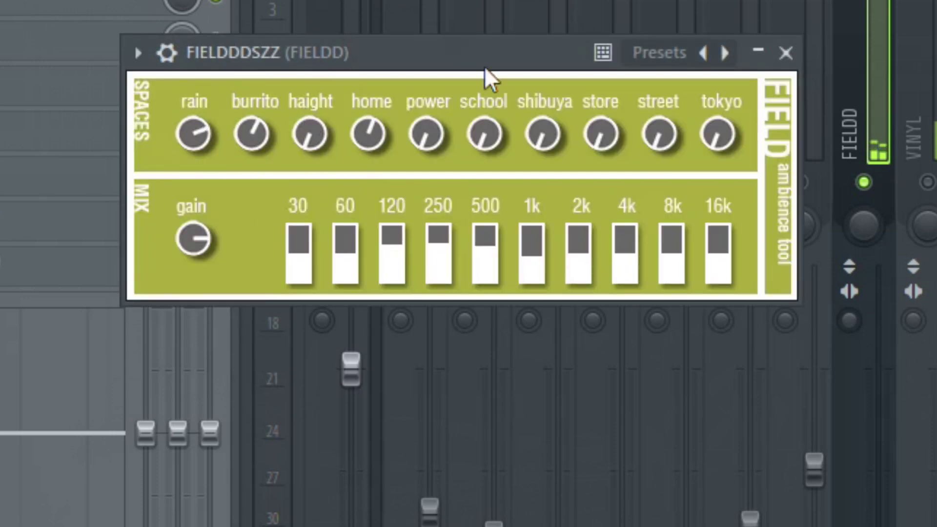
pyautogui.moveTo(433, 136); pyautogui.dragTo(483, 107)
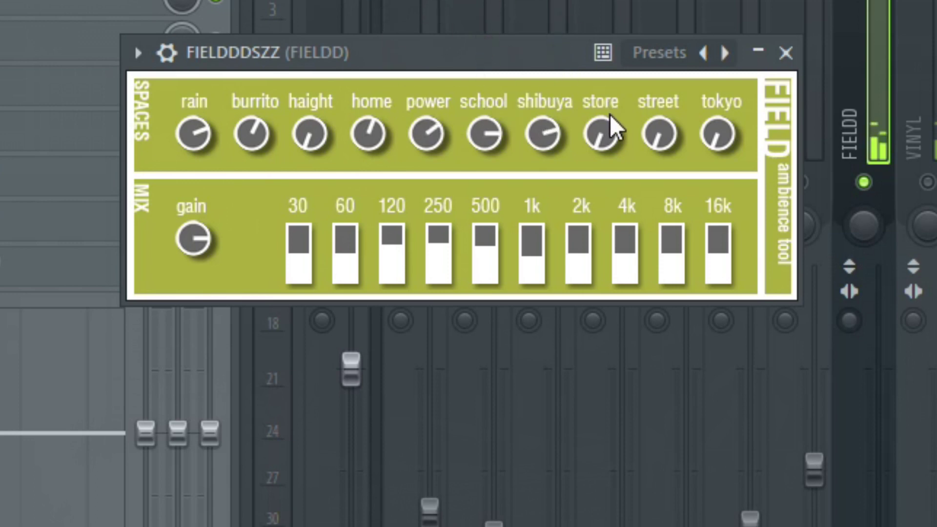
pyautogui.press('Escape')
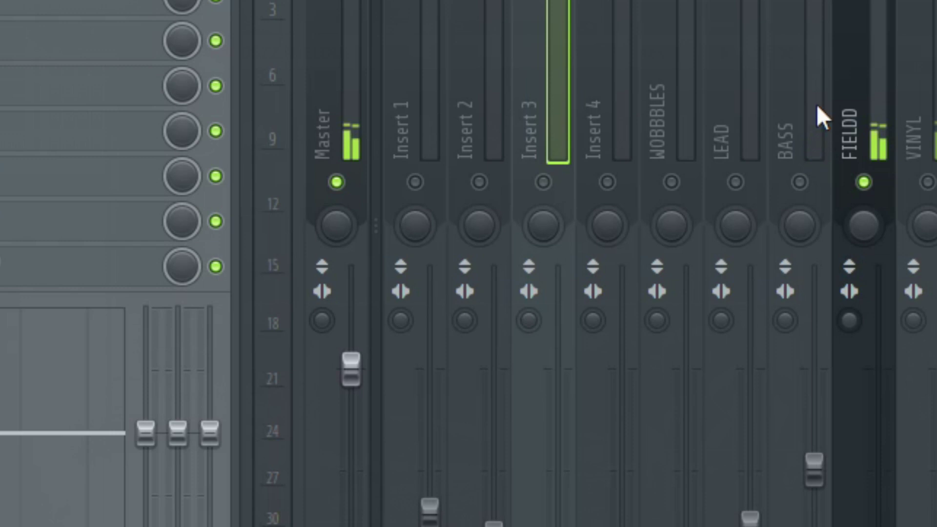
# Step: Reselect the FIELDD mixer track and raise the store, street and tokyo ambience levels in its plugin
pyautogui.click(878, 83)
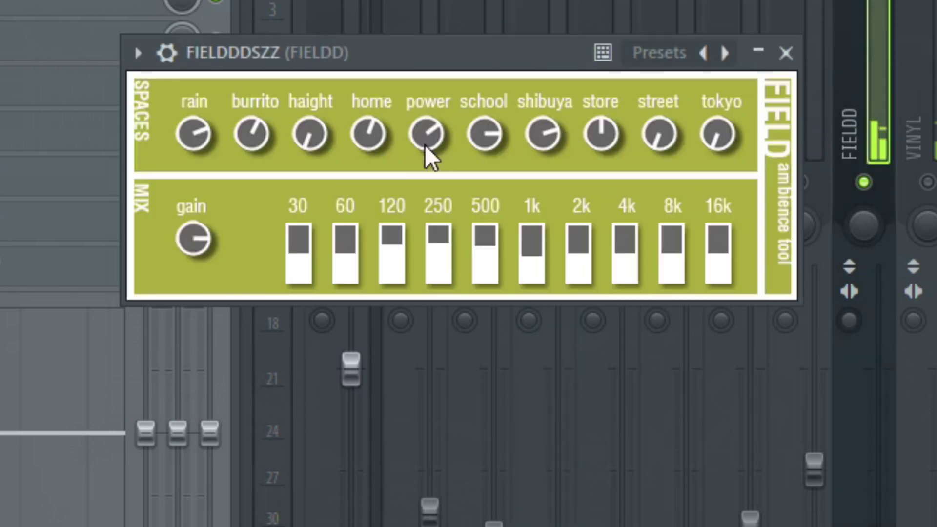
pyautogui.moveTo(675, 138); pyautogui.dragTo(655, 126)
pyautogui.moveTo(708, 139); pyautogui.dragTo(666, 68)
pyautogui.moveTo(649, 136); pyautogui.dragTo(638, 78)
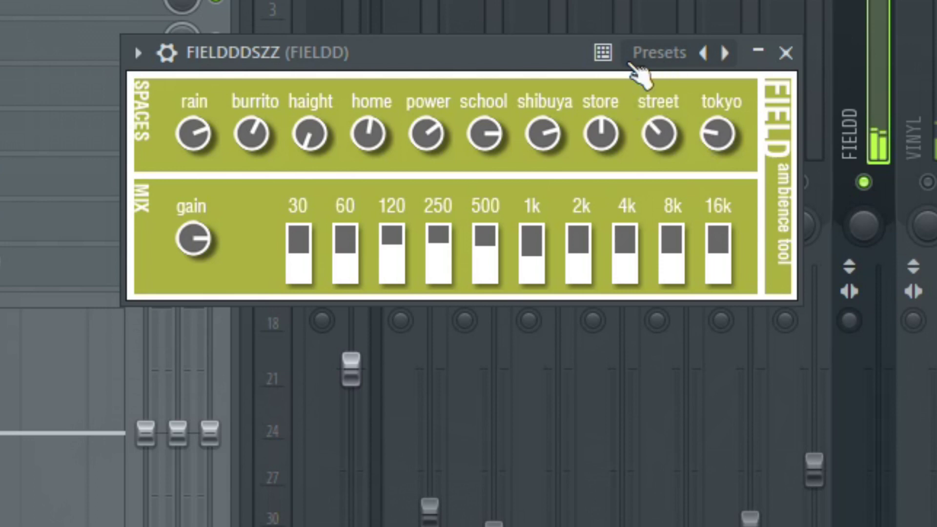
# Step: Turn all the raised ambience levels in the FIELD plugin, from rain through tokyo, down to minimum
pyautogui.moveTo(218, 146); pyautogui.dragTo(203, 150)
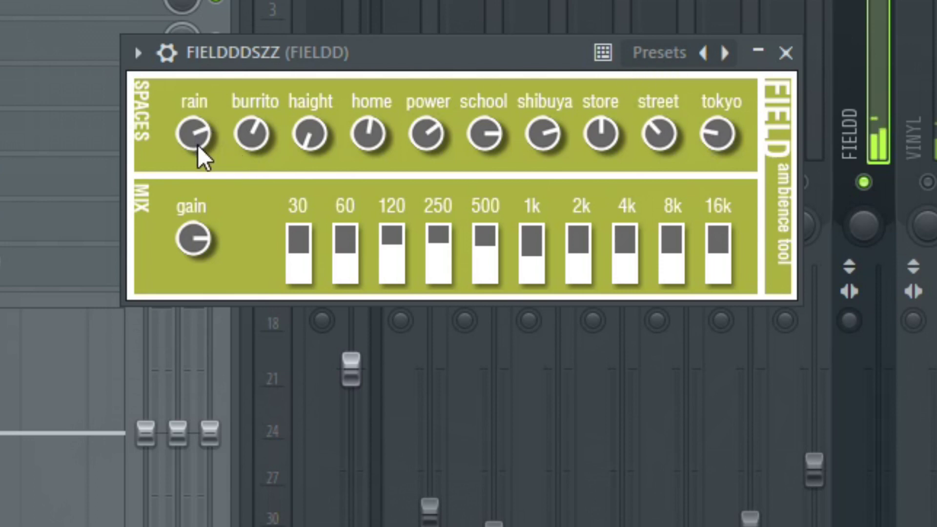
pyautogui.moveTo(257, 140); pyautogui.dragTo(193, 307)
pyautogui.moveTo(198, 142); pyautogui.dragTo(203, 166)
pyautogui.moveTo(369, 134); pyautogui.dragTo(203, 234)
pyautogui.moveTo(435, 142); pyautogui.dragTo(442, 449)
pyautogui.moveTo(490, 139); pyautogui.dragTo(512, 393)
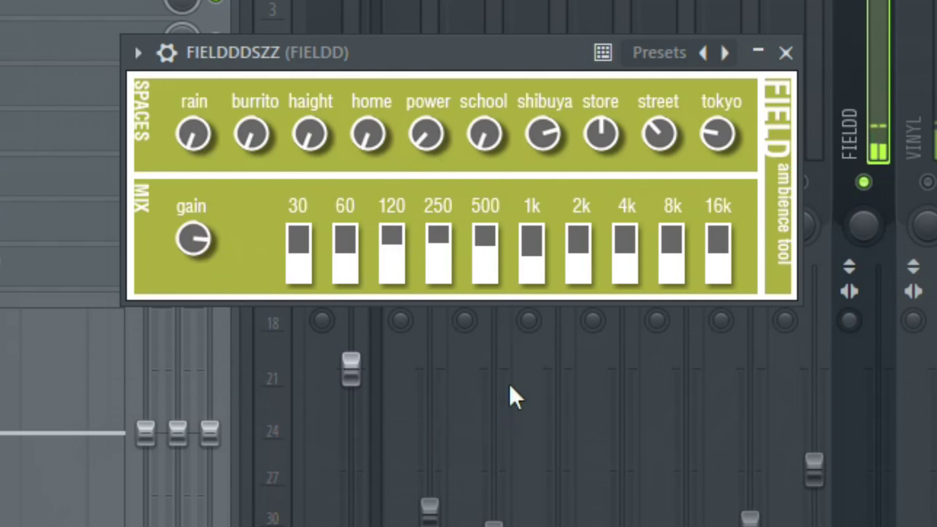
pyautogui.moveTo(550, 140); pyautogui.dragTo(553, 386)
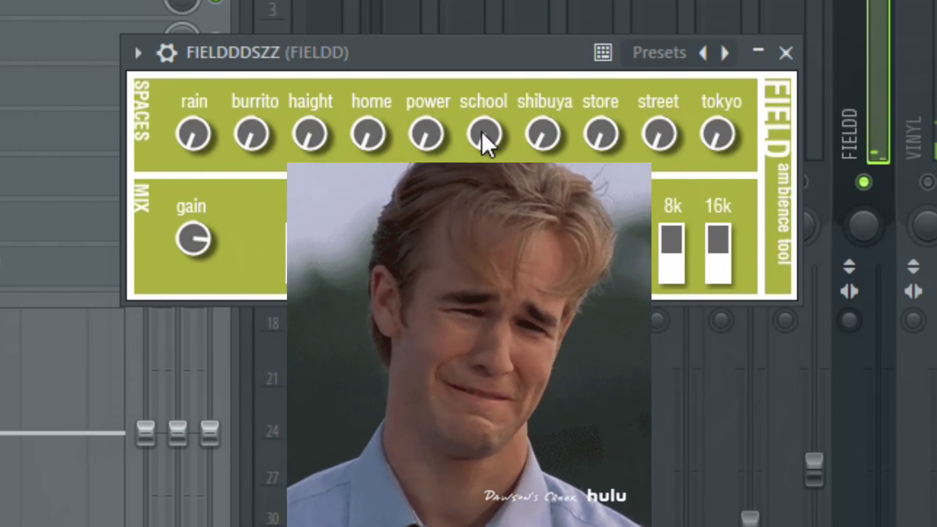
# Step: Raise the rain, burrito, tokyo, shibuya, school and power ambience levels in the FIELD plugin and toggle the FIELDD mixer track's mute
pyautogui.moveTo(203, 142); pyautogui.dragTo(157, 10)
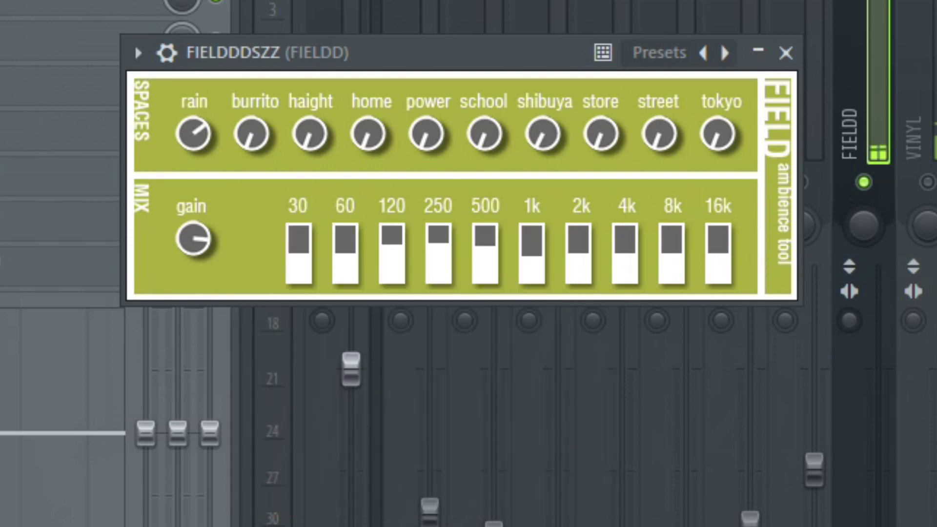
pyautogui.moveTo(157, 10); pyautogui.dragTo(156, 2)
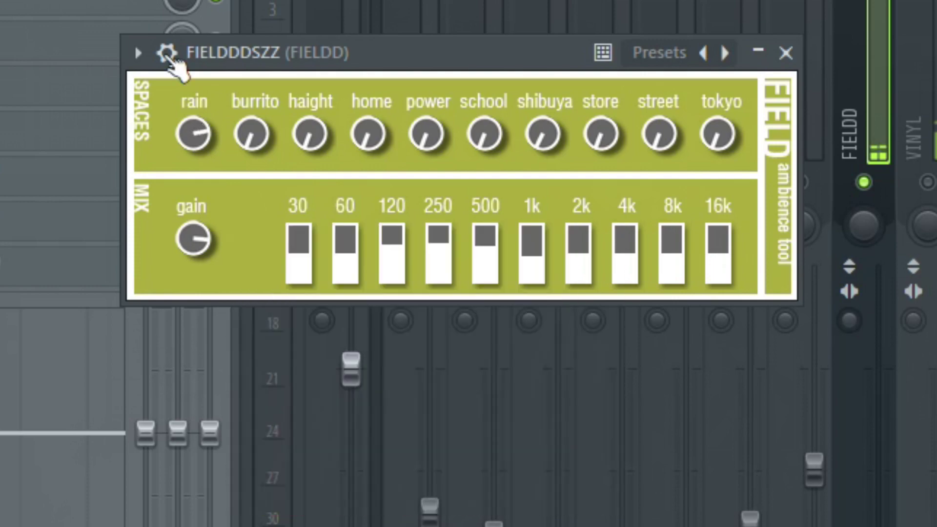
pyautogui.moveTo(246, 143); pyautogui.dragTo(234, 0)
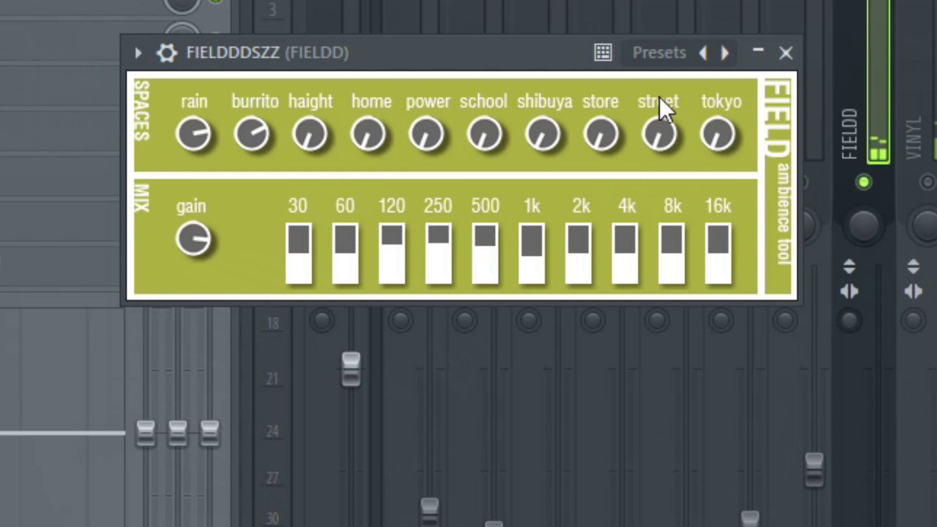
pyautogui.moveTo(710, 95); pyautogui.dragTo(711, 20)
pyautogui.moveTo(543, 131); pyautogui.dragTo(521, 32)
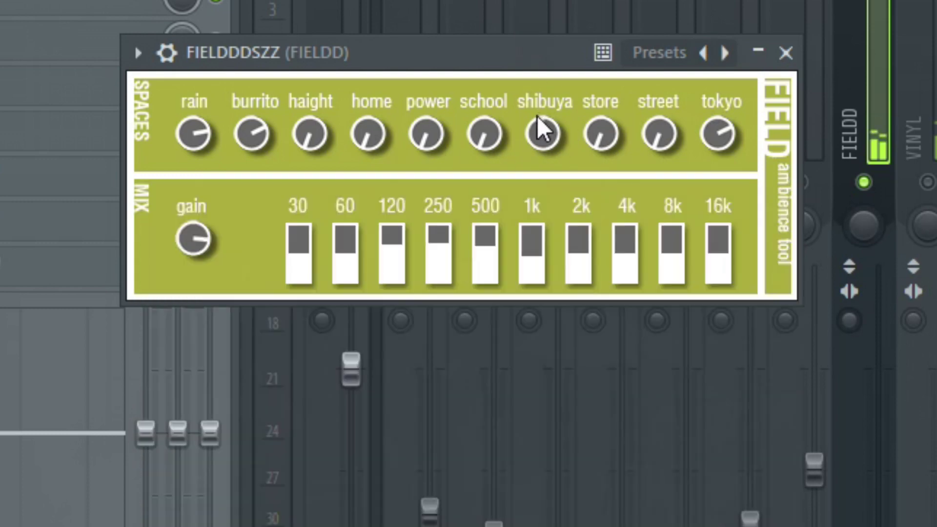
pyautogui.scroll(1, 539, 130)
pyautogui.moveTo(503, 151); pyautogui.dragTo(481, 115)
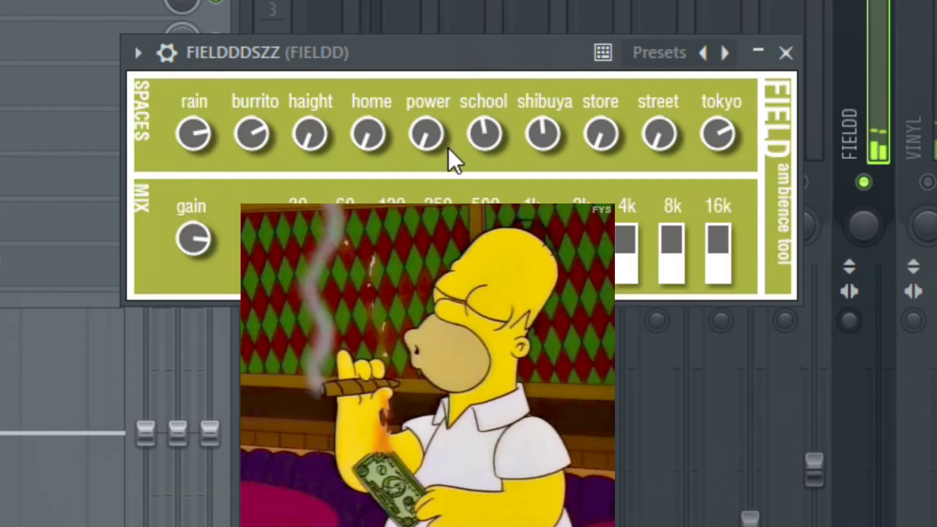
pyautogui.moveTo(437, 154)
pyautogui.mouseDown()
pyautogui.moveTo(439, 40)
pyautogui.moveTo(436, 142)
pyautogui.mouseUp()
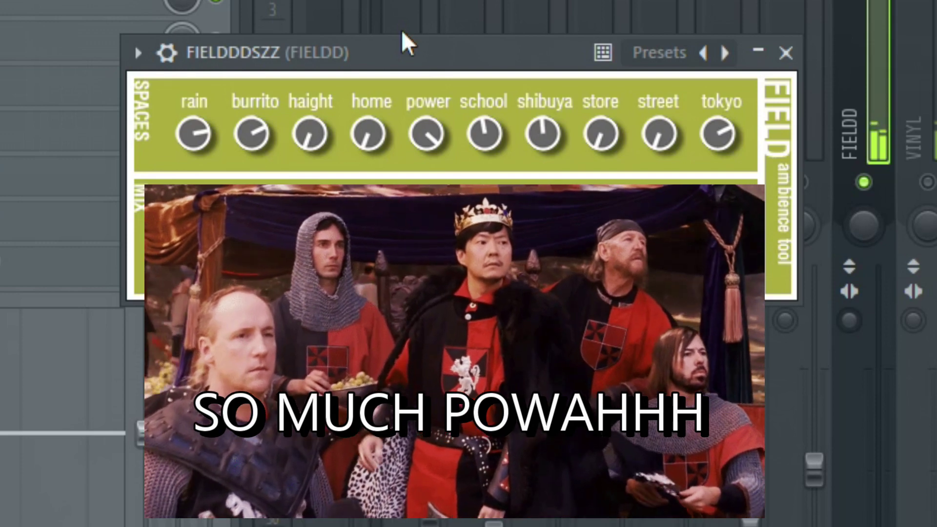
pyautogui.click(864, 182)
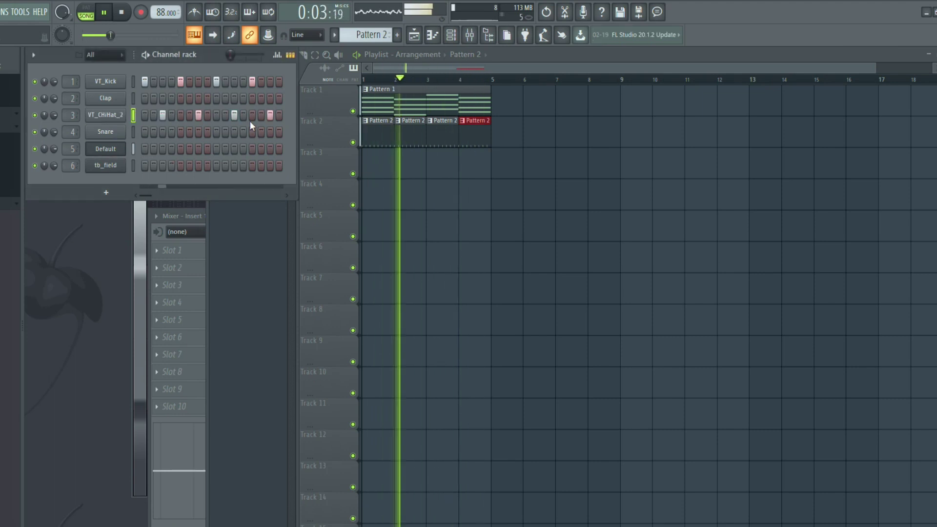
# Step: Show the mixer and select the ALL INST BUS track on insert 10
pyautogui.press('F9')
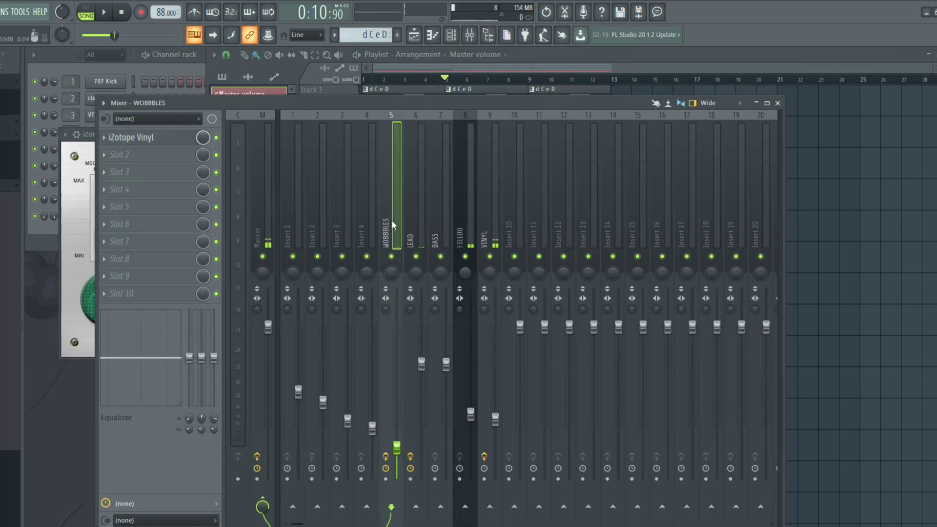
pyautogui.click(536, 215)
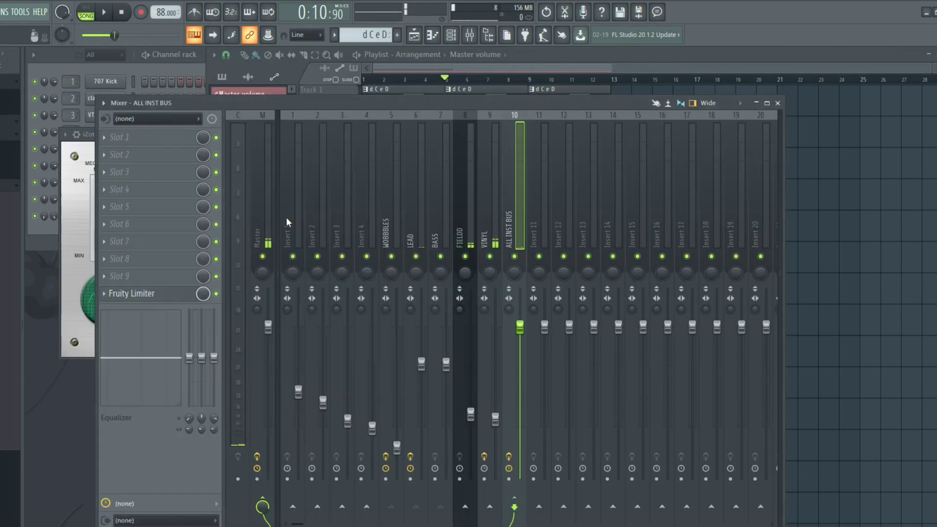